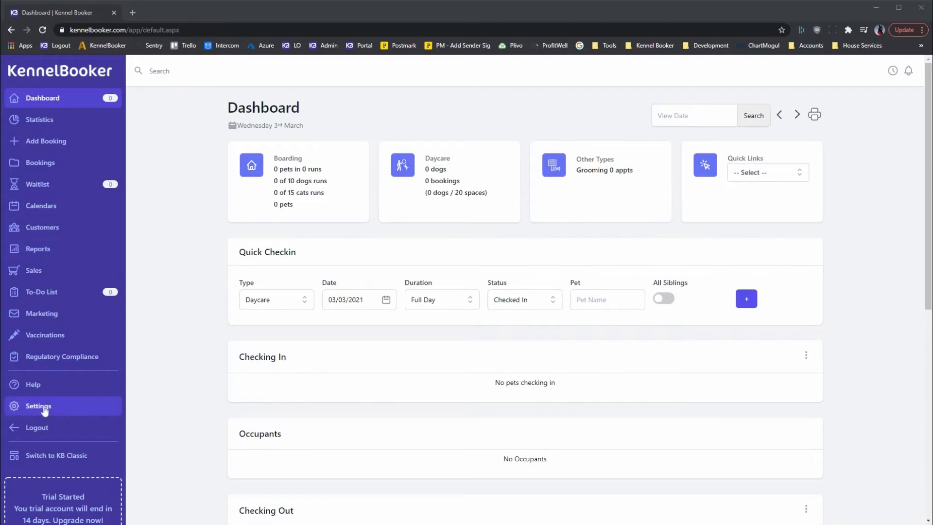
- Open the Boarding page under Main Settings to view nightly-rate dog and cat pricing
left_click(44, 408)
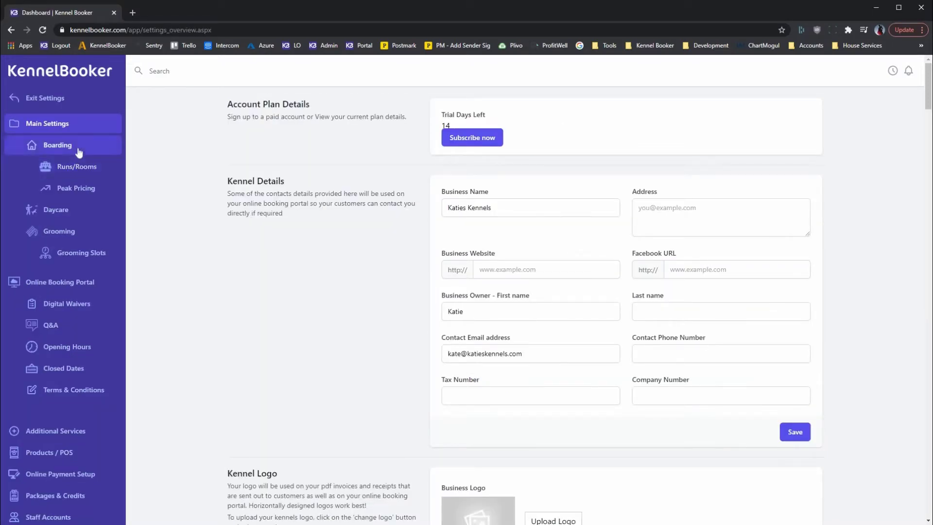
left_click(79, 151)
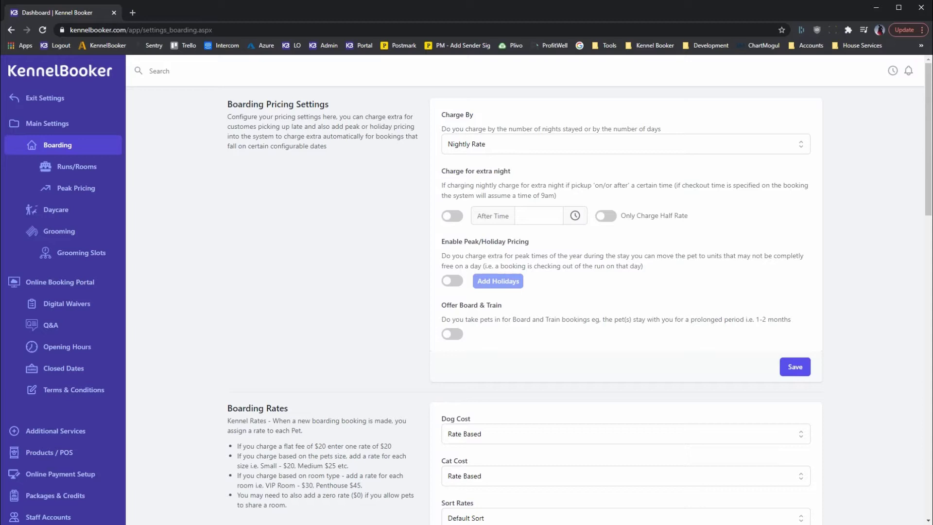
left_click_drag(449, 242, 519, 242)
left_click(539, 254)
scroll(540, 252, "down", 5)
scroll(540, 252, "up", 5)
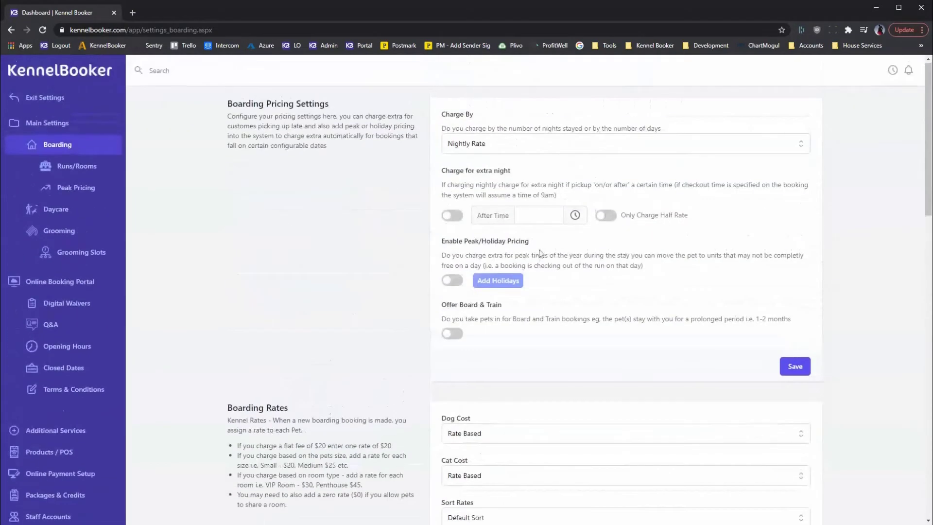
scroll(540, 251, "down", 4)
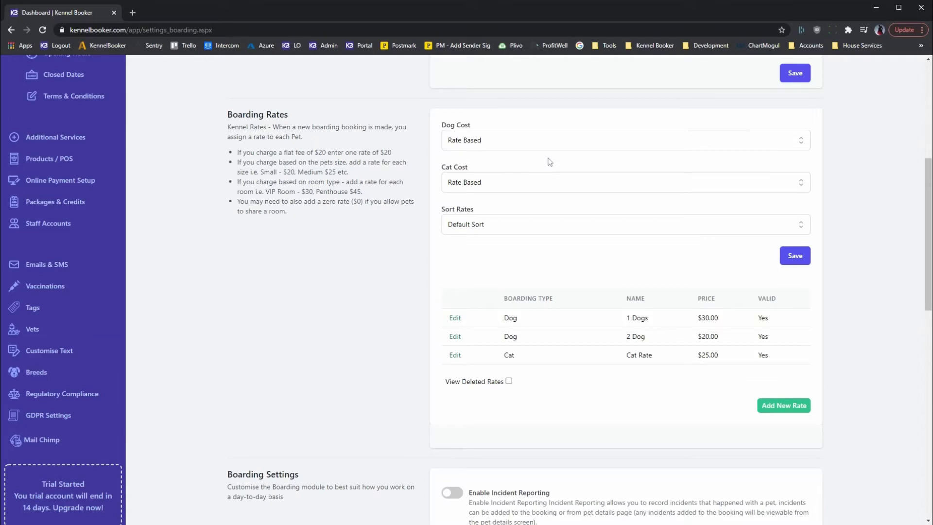
left_click(551, 142)
scroll(540, 282, "down", 3)
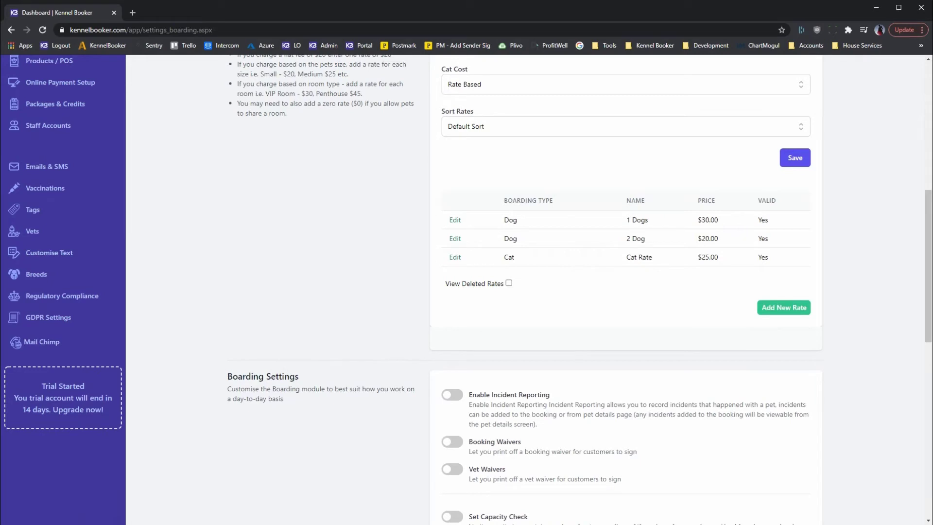
scroll(605, 255, "down", 4)
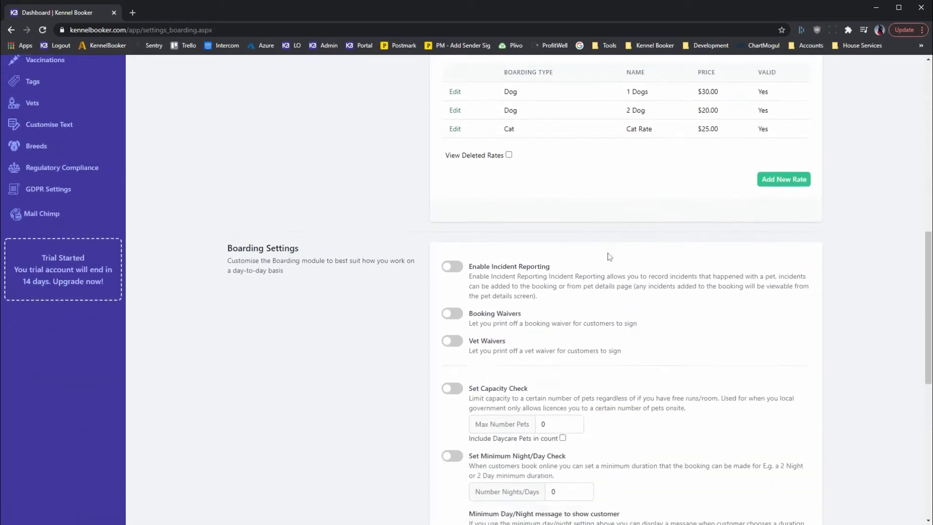
scroll(605, 255, "down", 4)
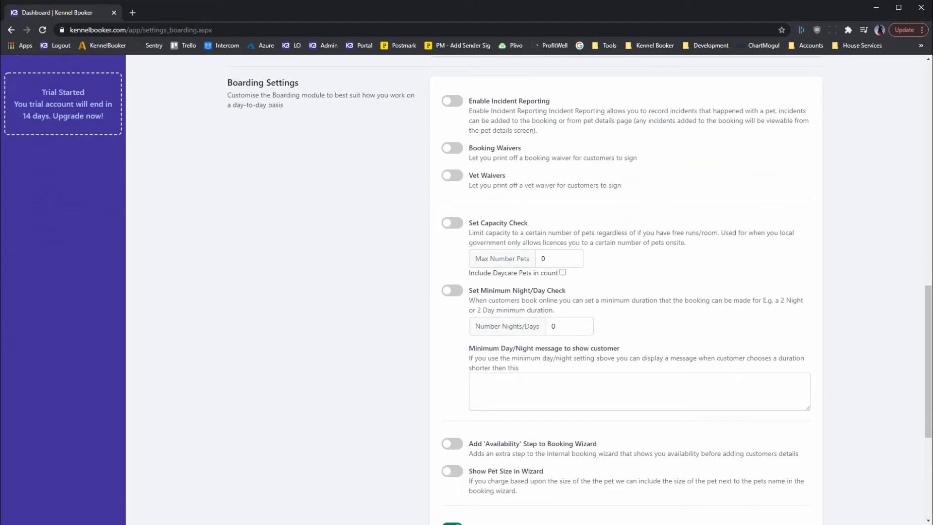
scroll(466, 262, "down", 1)
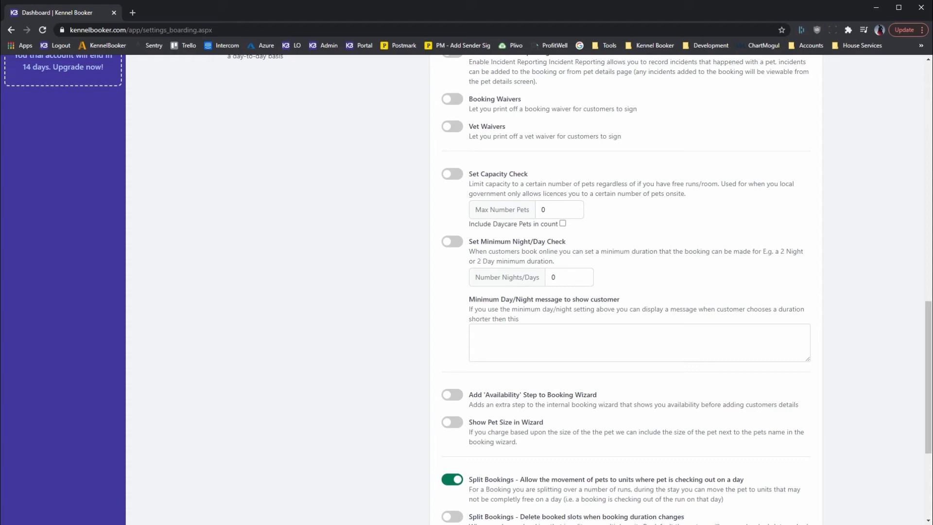
scroll(513, 293, "down", 5)
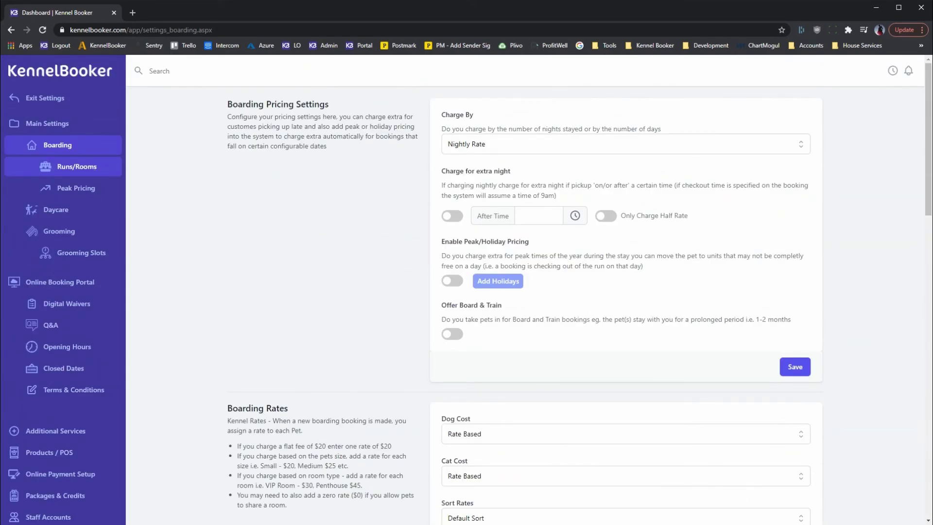
- Go to the Runs/Rooms list and start a new blank run form
left_click(77, 166)
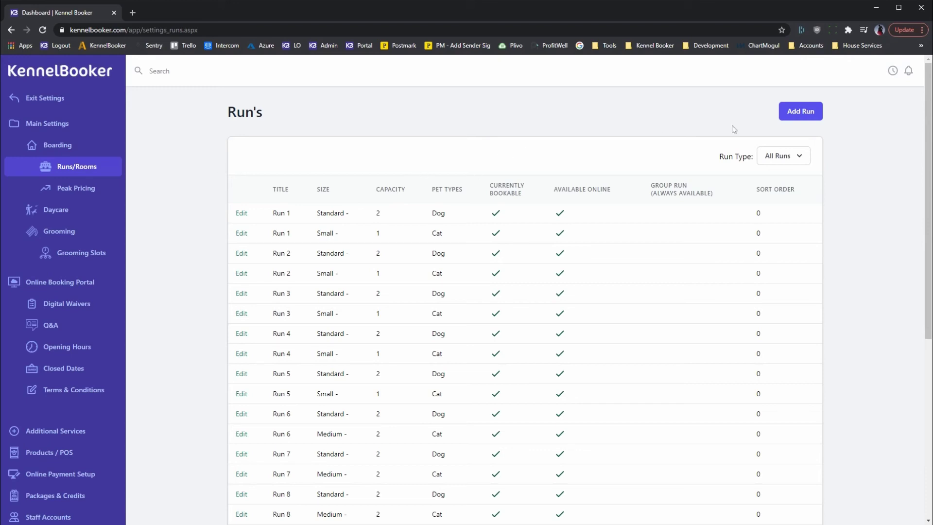
left_click(801, 111)
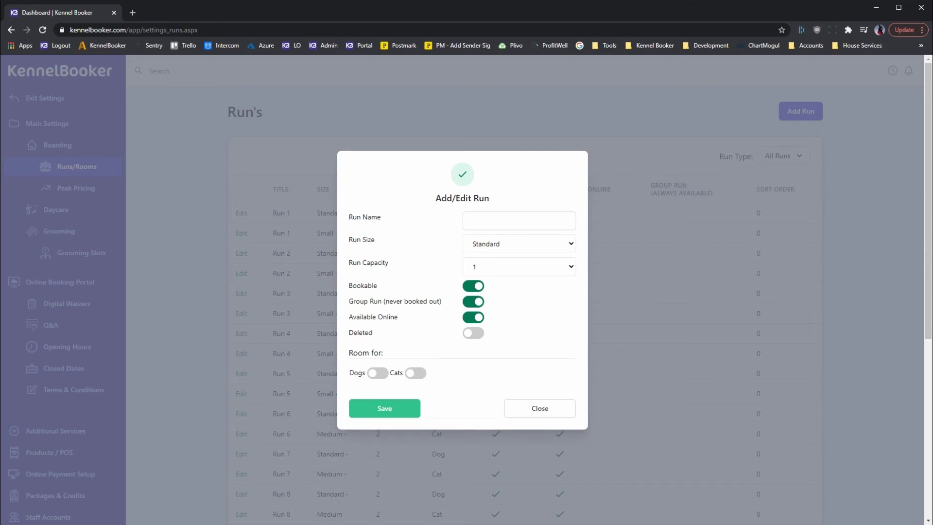
- Enter the run name 'Room 35' and switch the Group Run toggle off
left_click(519, 221)
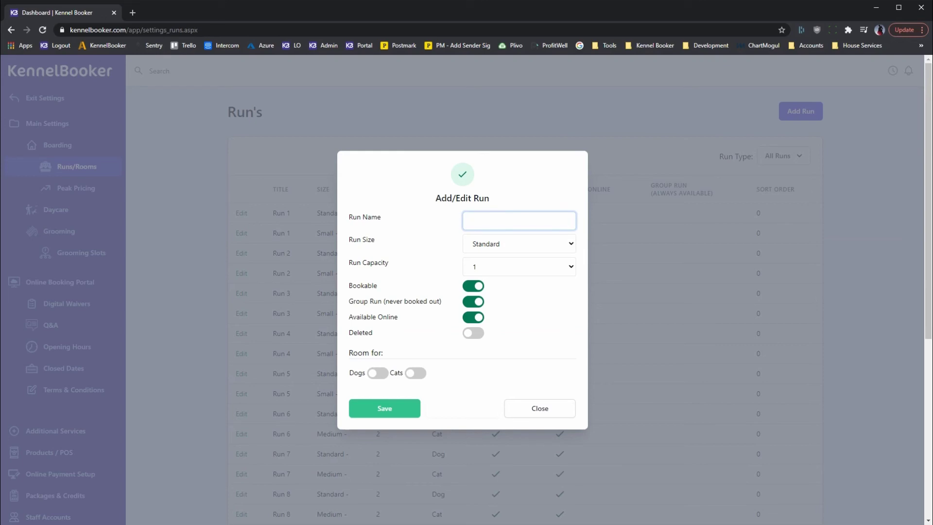
type("Room 35")
left_click(473, 301)
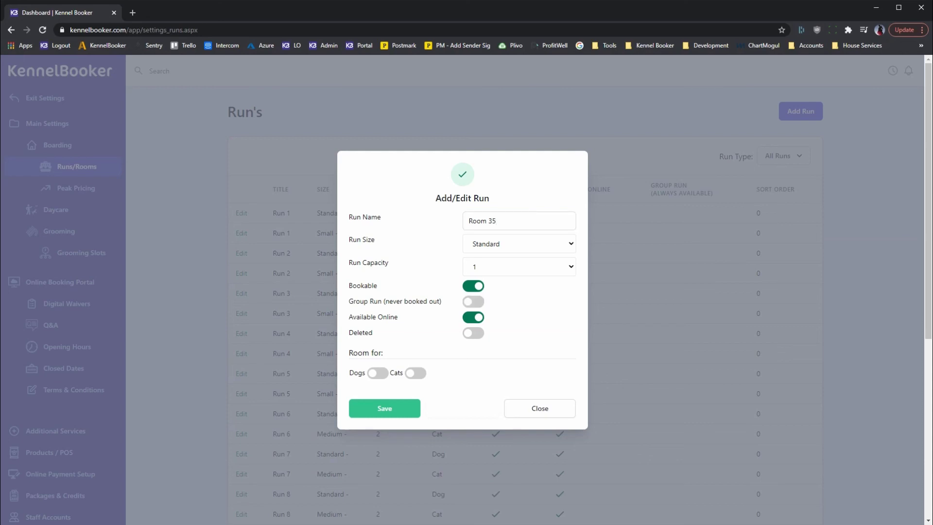